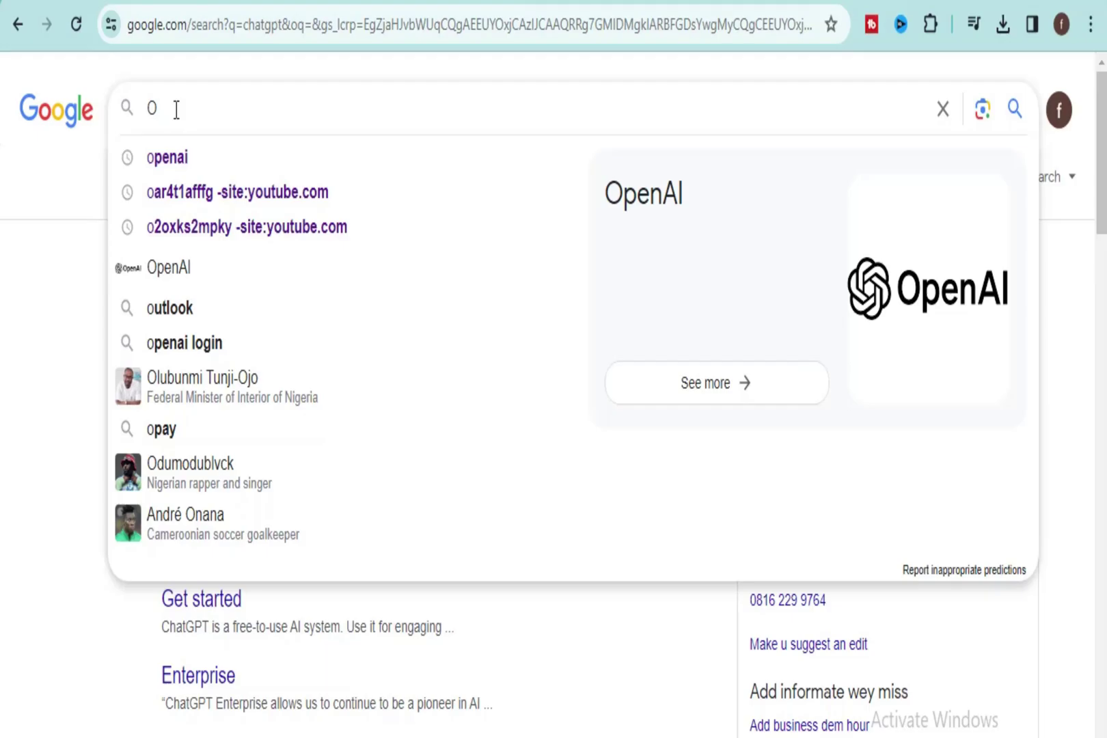
pyautogui.write('PEN AI')
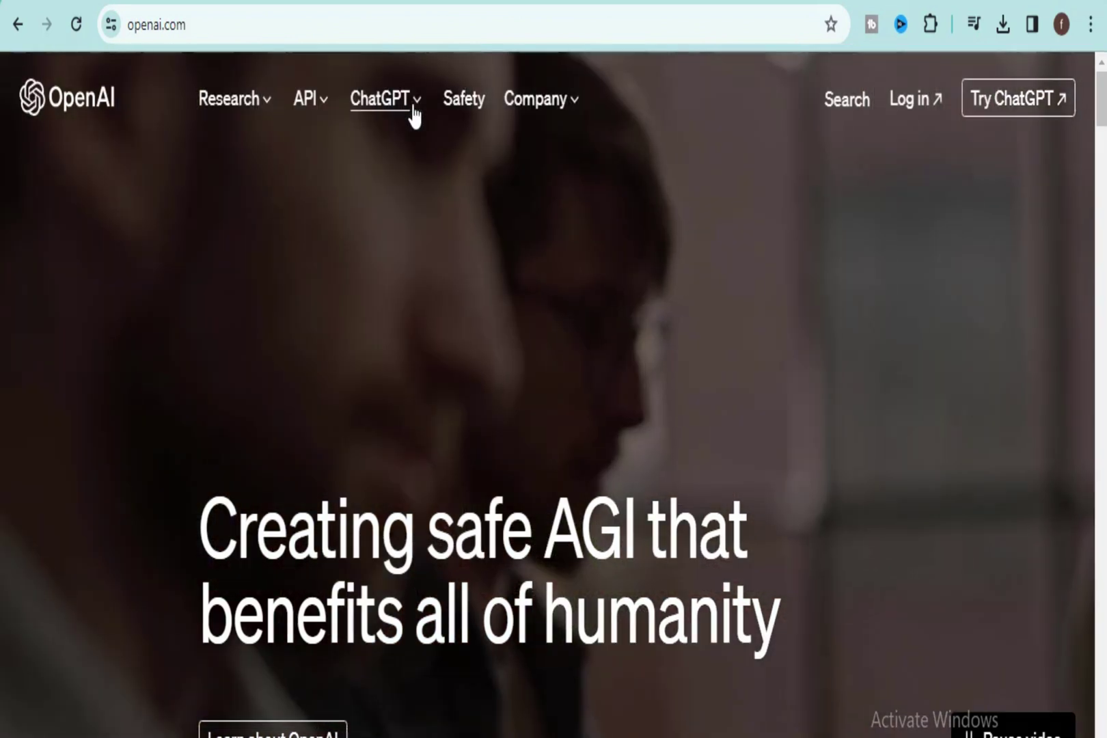
# In a new ChatGPT chat, draft 'Give me 10 areas of AI application in project management'.
pyautogui.click(414, 101)
pyautogui.write('Give me')
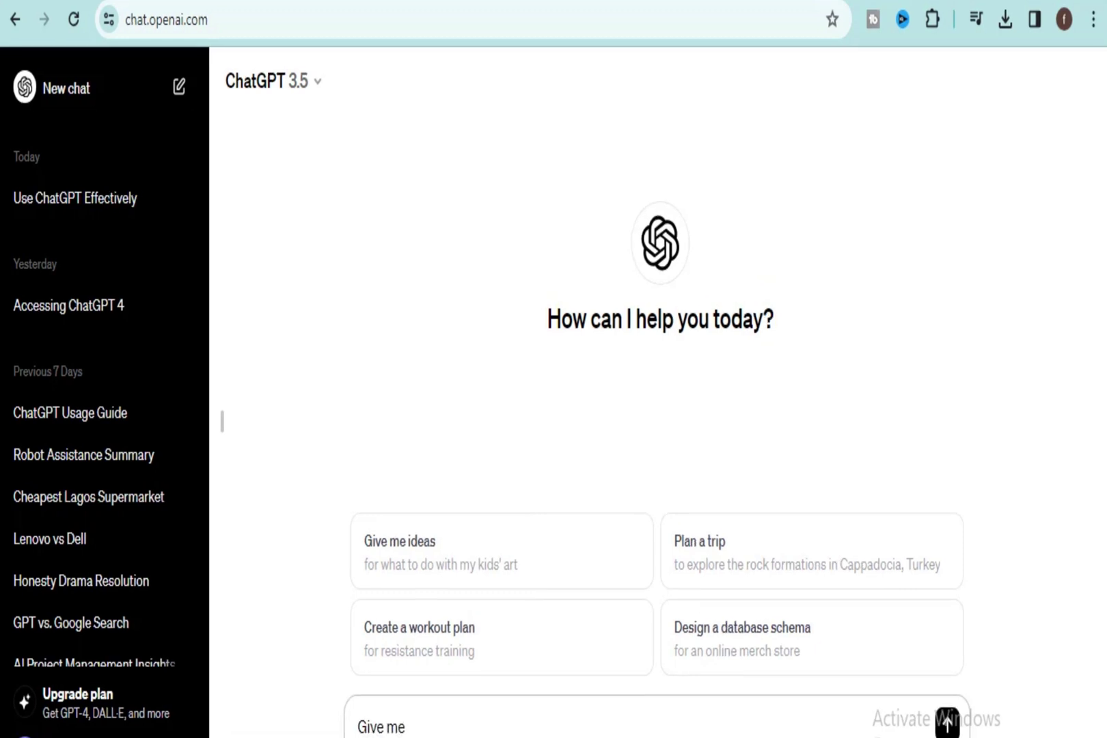
pyautogui.write('10')
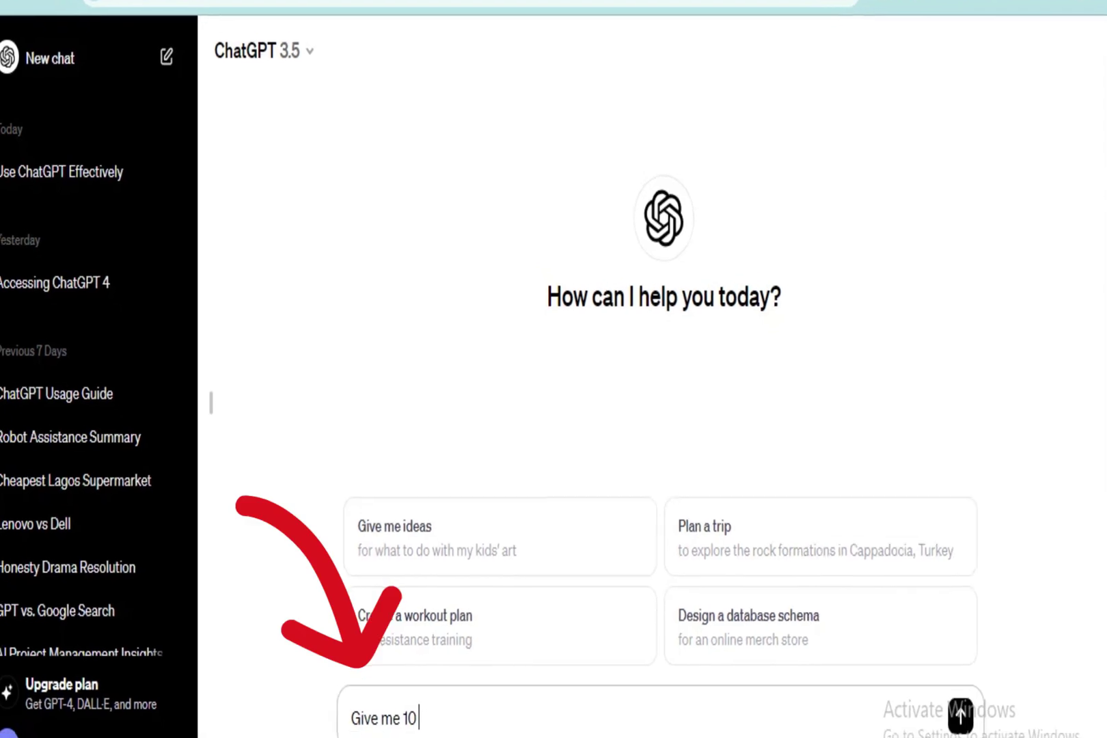
pyautogui.write(' area s')
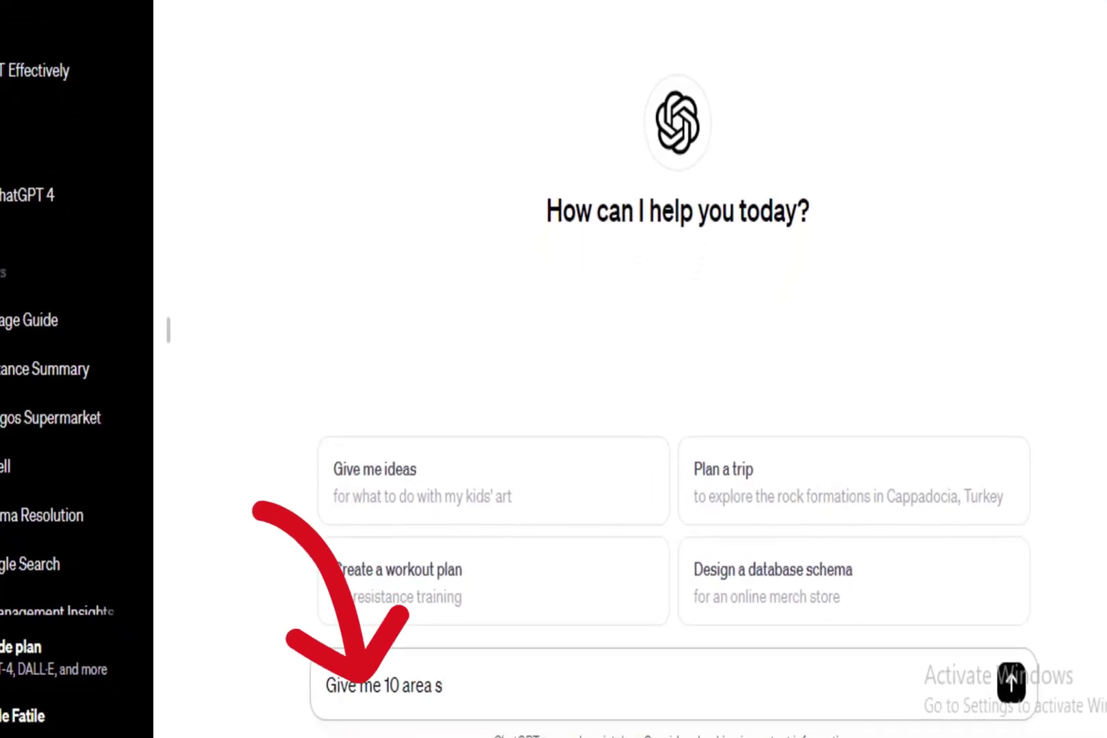
pyautogui.press('BackSpace')
pyautogui.press('BackSpace')
pyautogui.write('s')
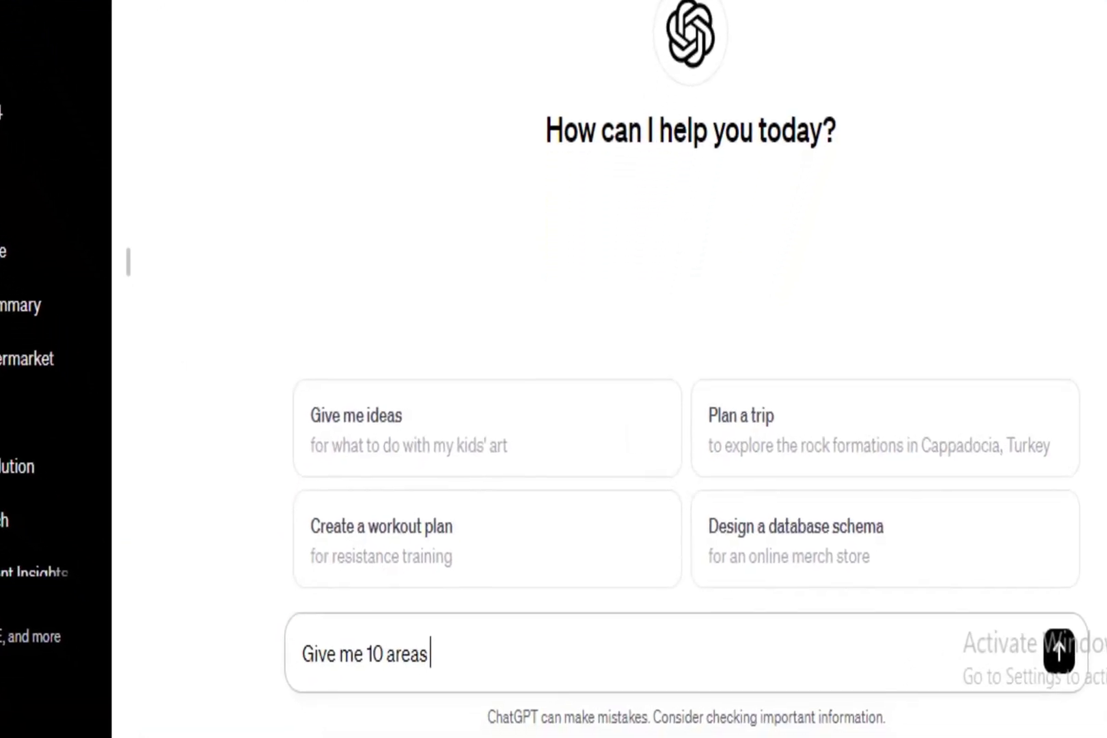
pyautogui.write(' of')
pyautogui.write(' AI ')
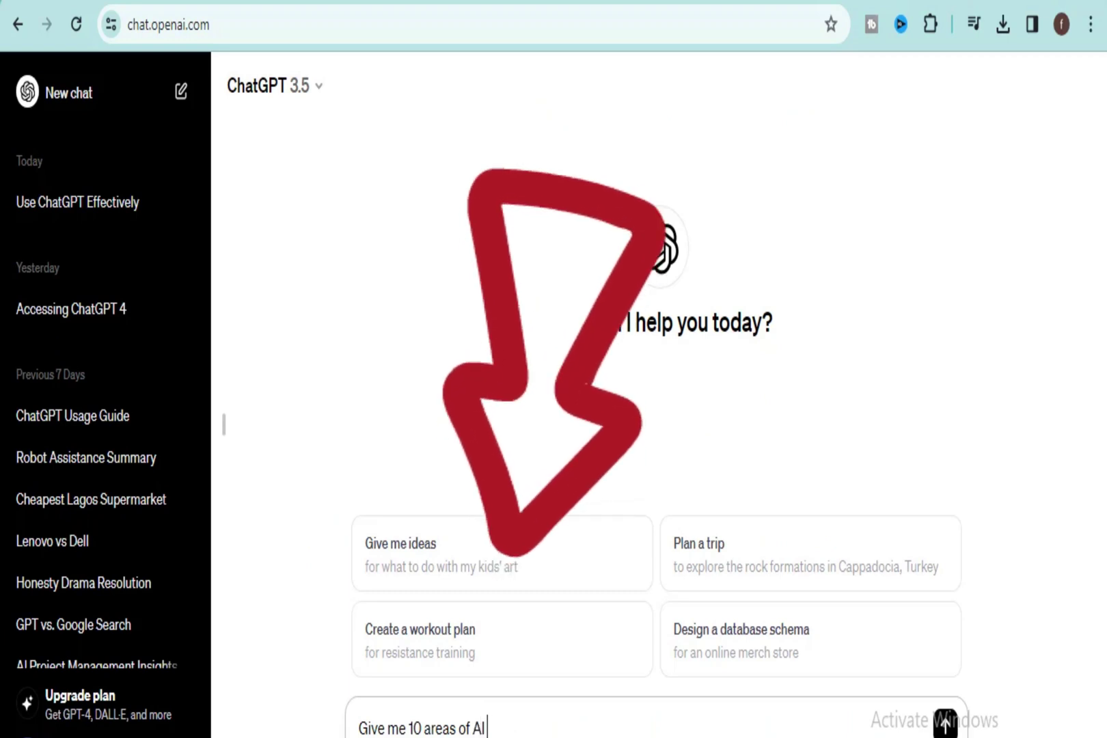
pyautogui.write('appl')
pyautogui.write('ica')
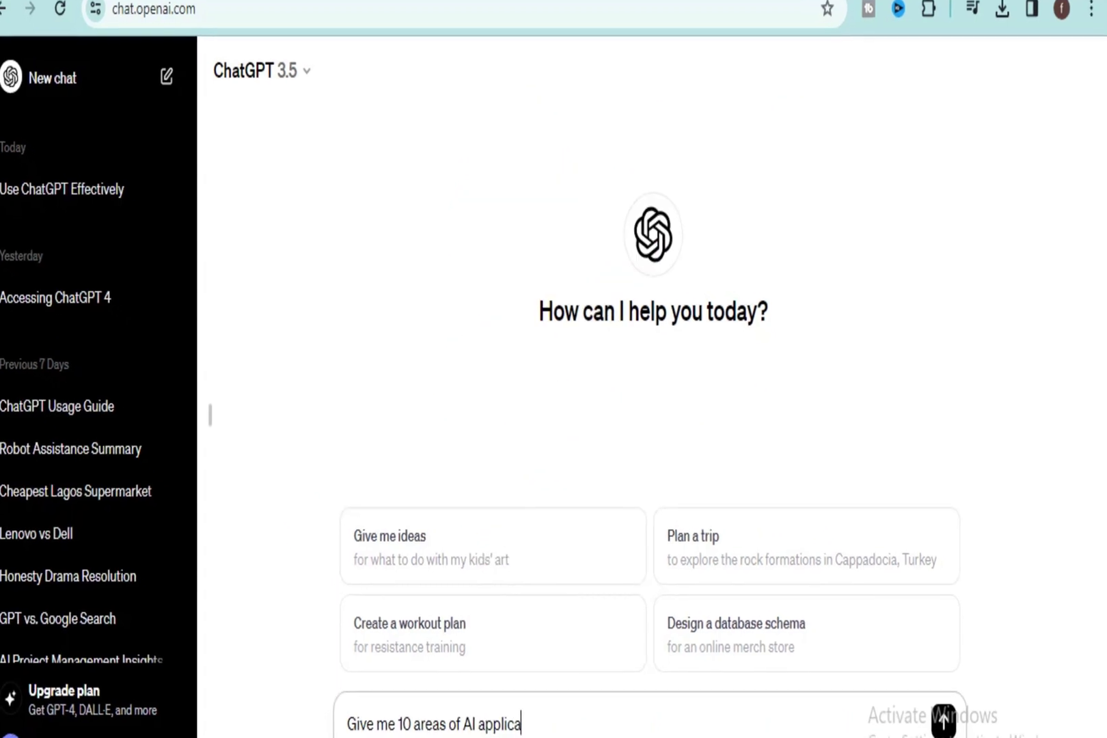
pyautogui.write('ion')
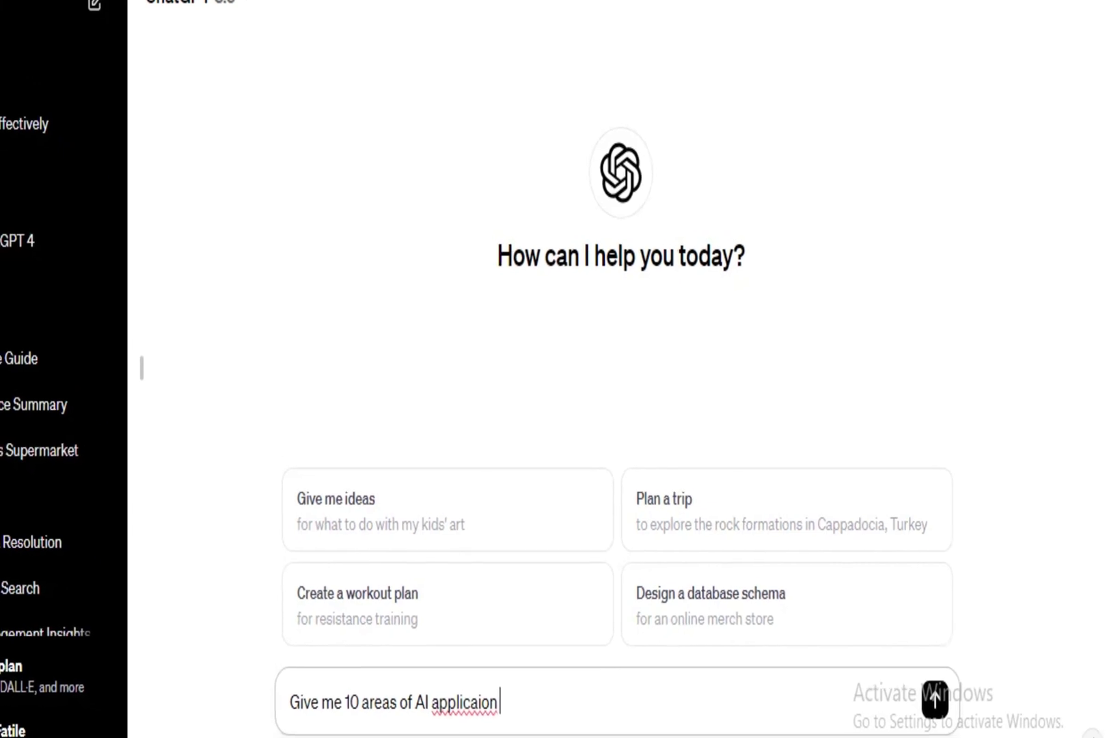
pyautogui.write(' in project')
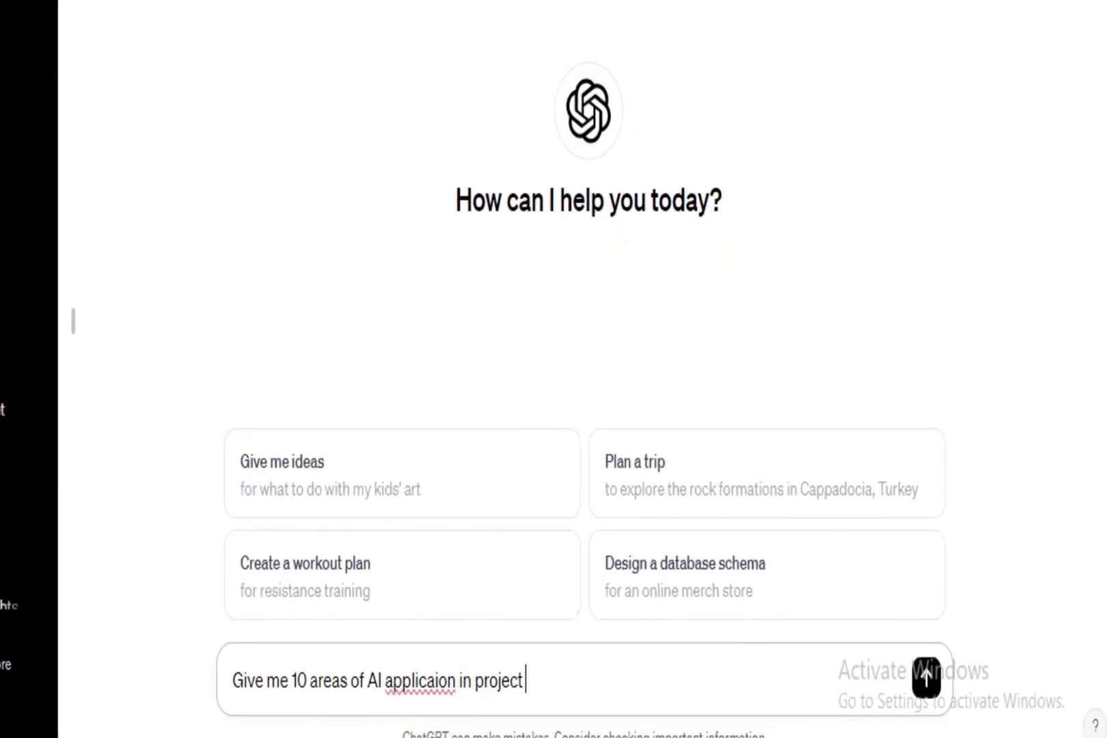
pyautogui.write(' manageme')
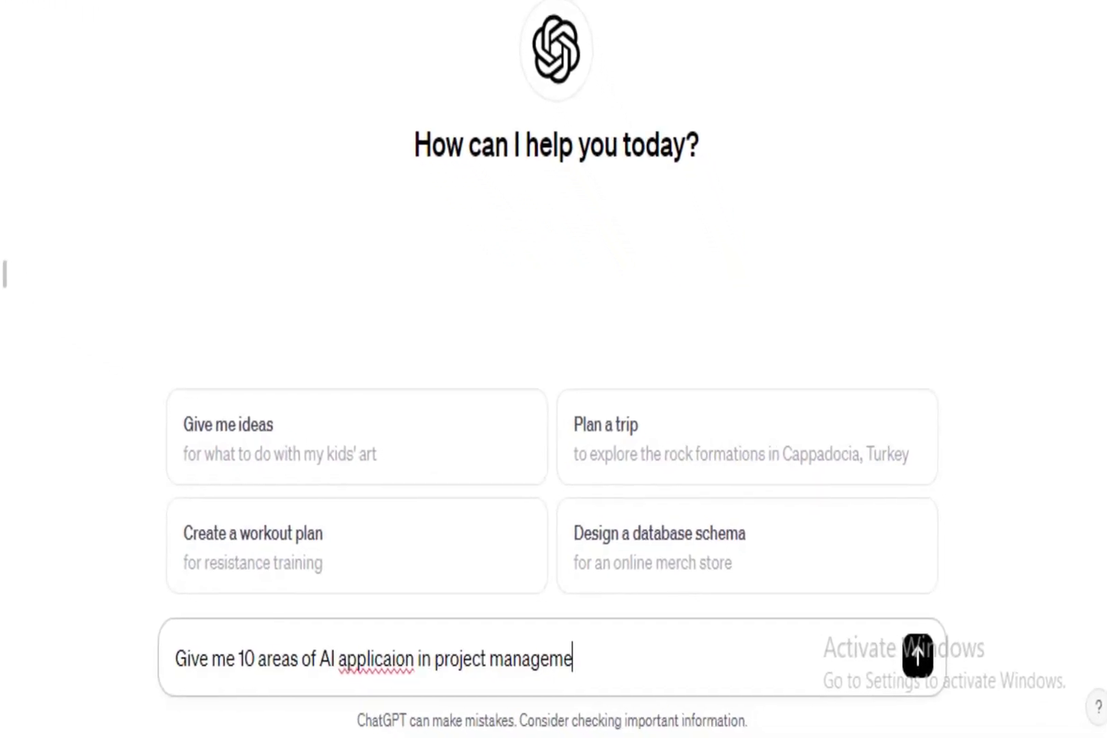
pyautogui.write('nt')
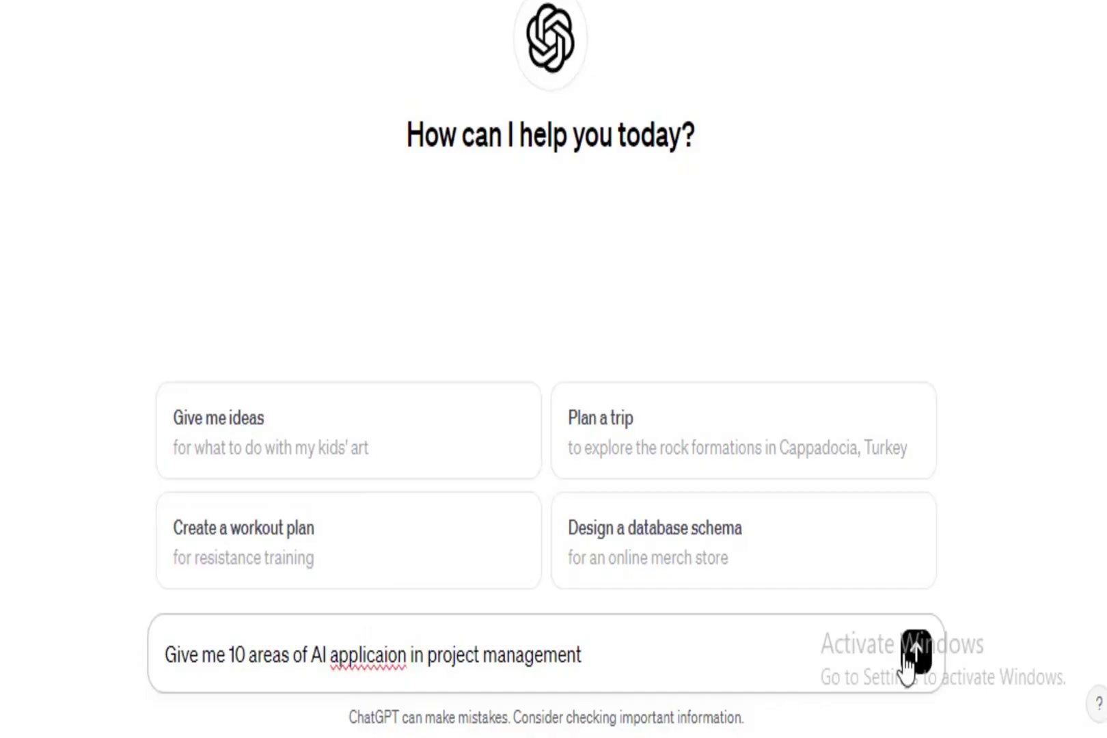
# Send the ten-areas request, then start the follow-up asking for five additional points.
pyautogui.click(915, 655)
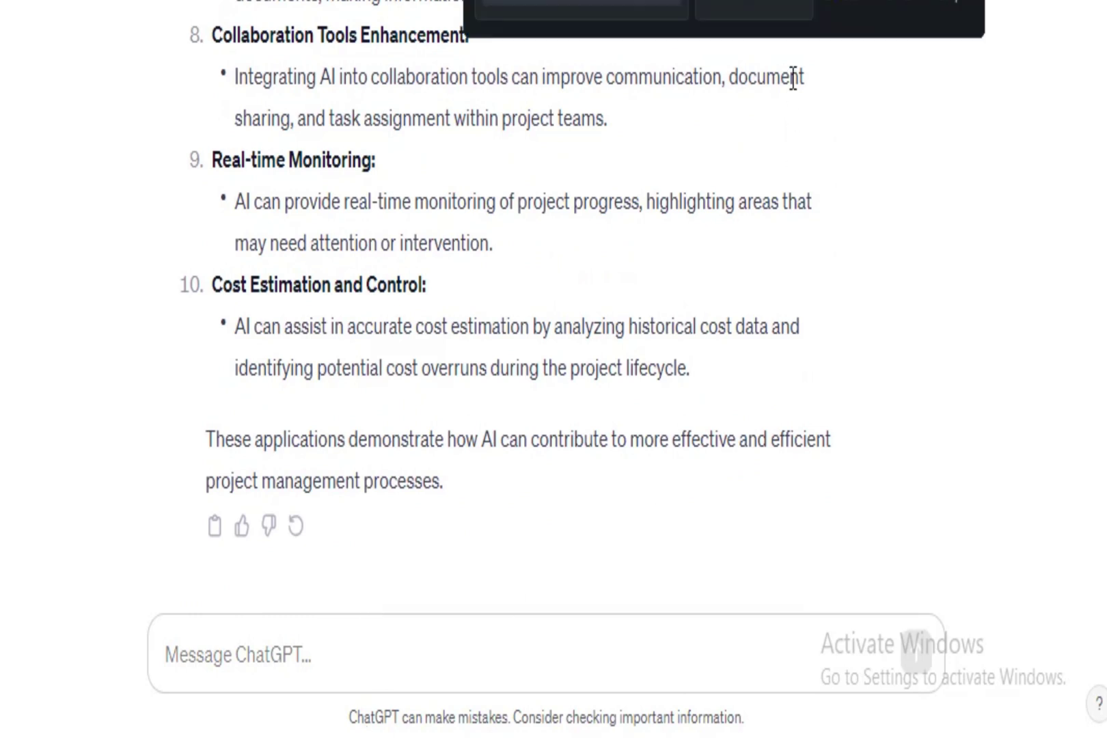
pyautogui.click(368, 644)
pyautogui.write('Give me additional five points')
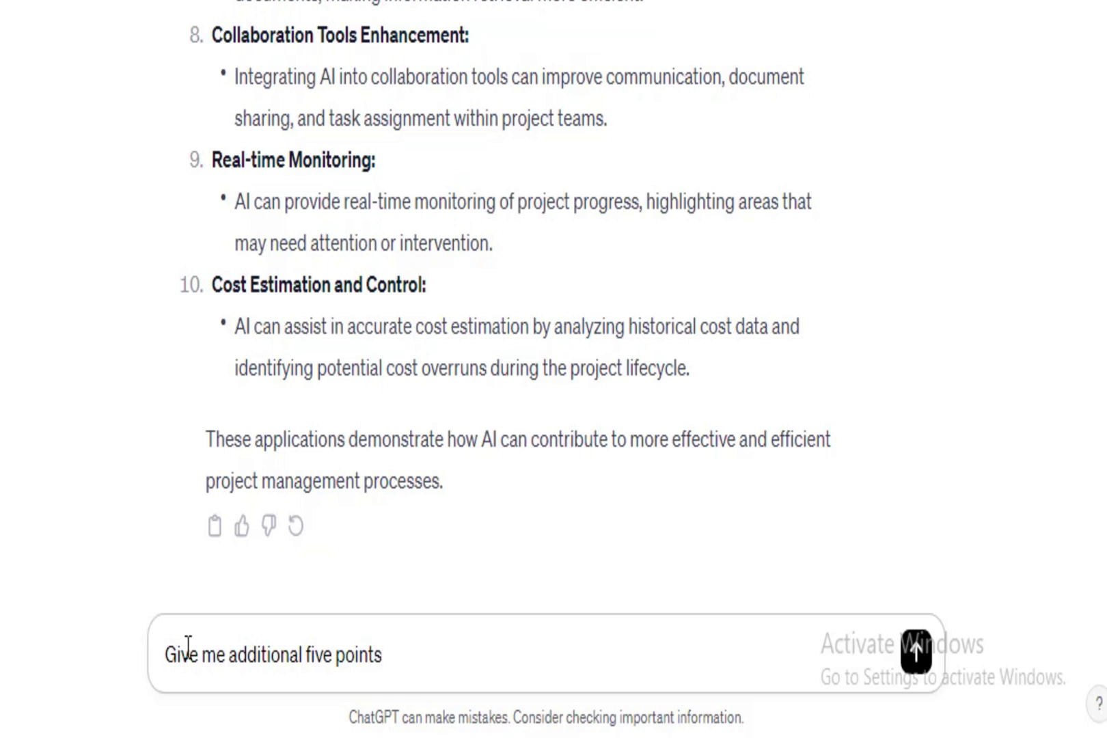
pyautogui.write('suggest the best ai software in project management')
# Send the five-more-points follow-up and draft 'suggest the best ai software in project management'.
pyautogui.press('Return')
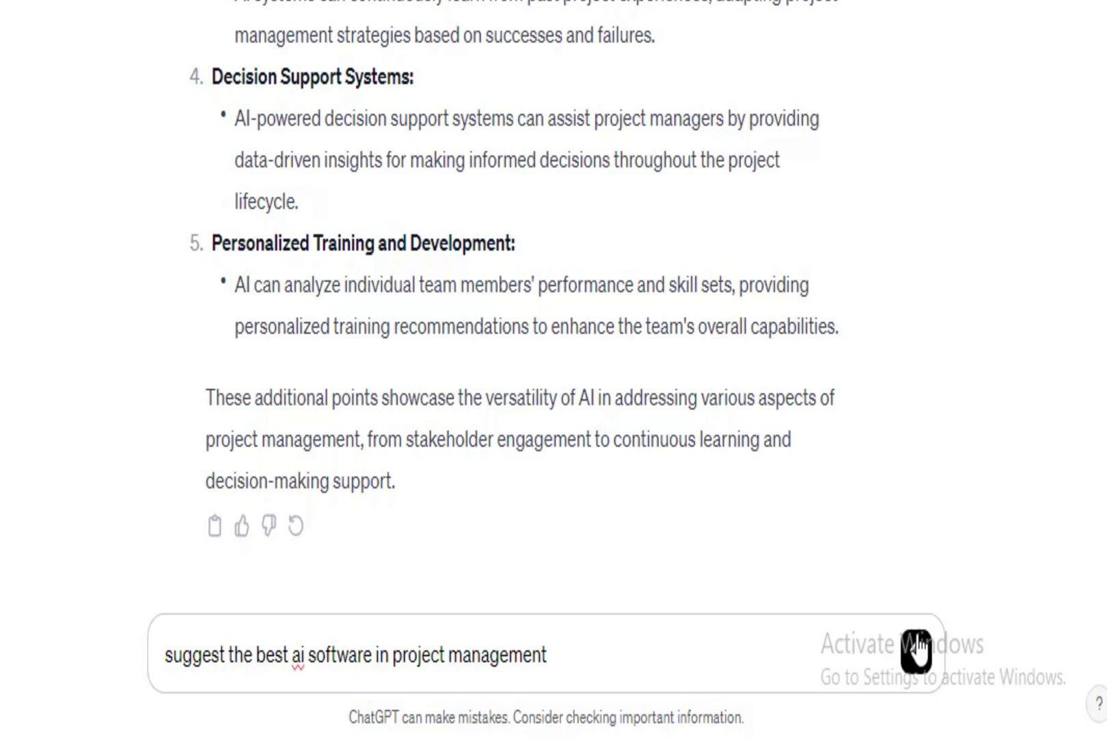
# Submit the 'suggest the best ai software in project management' prompt.
pyautogui.click(917, 650)
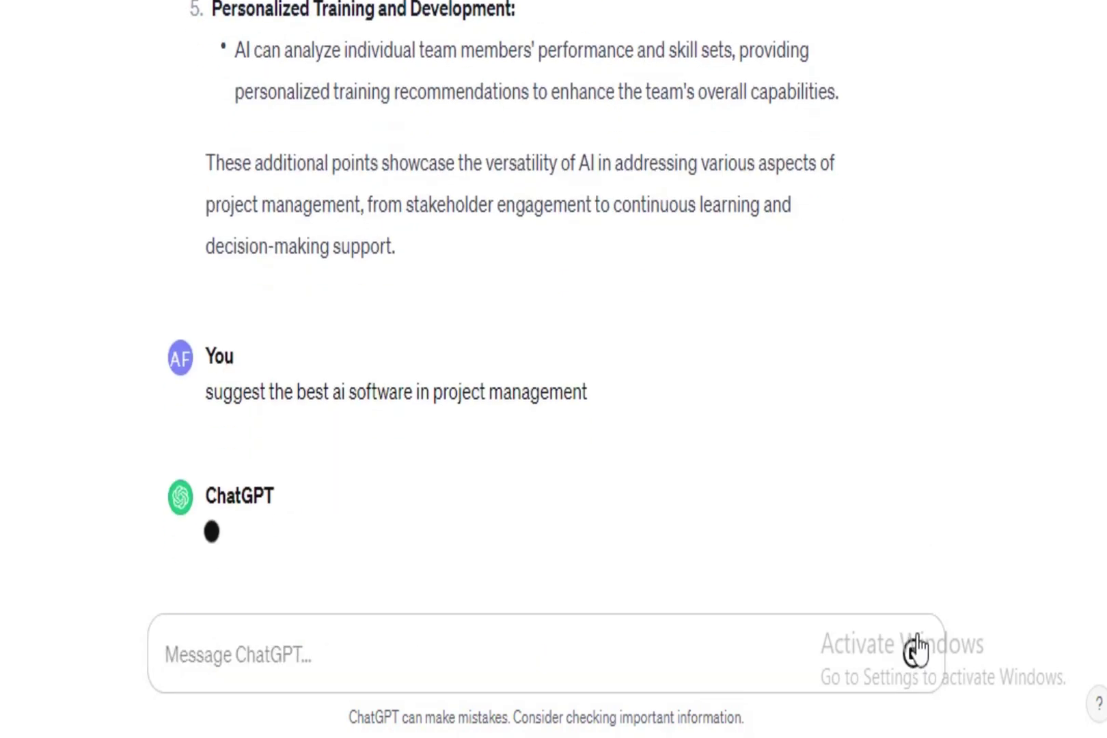